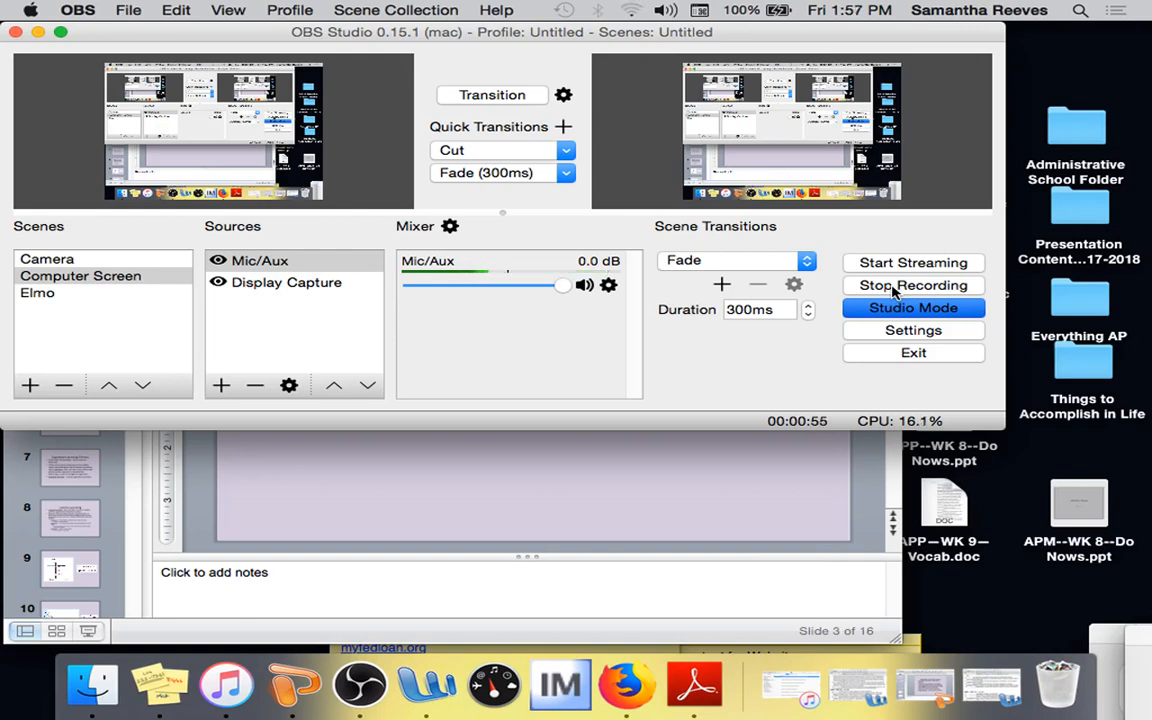
# Bring the PowerPoint slide deck in front of the OBS recorder.
pyautogui.click(493, 498)
pyautogui.scroll(-5, 485, 526)
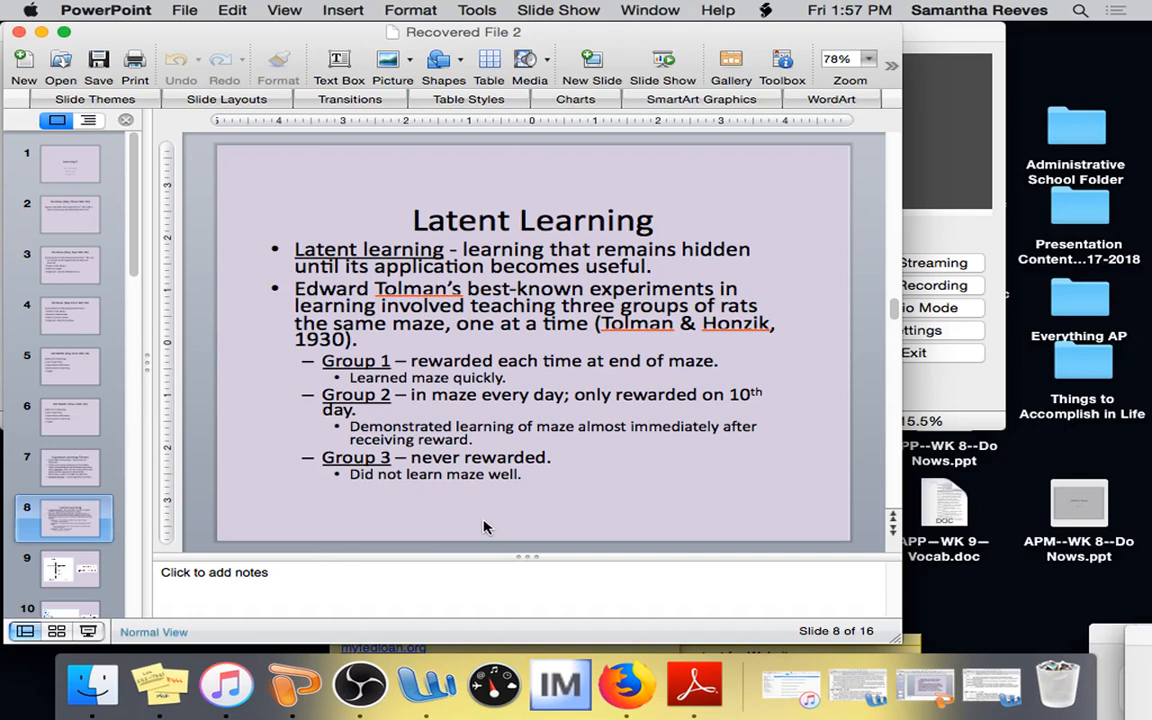
pyautogui.scroll(-1, 485, 527)
pyautogui.scroll(-1, 485, 527)
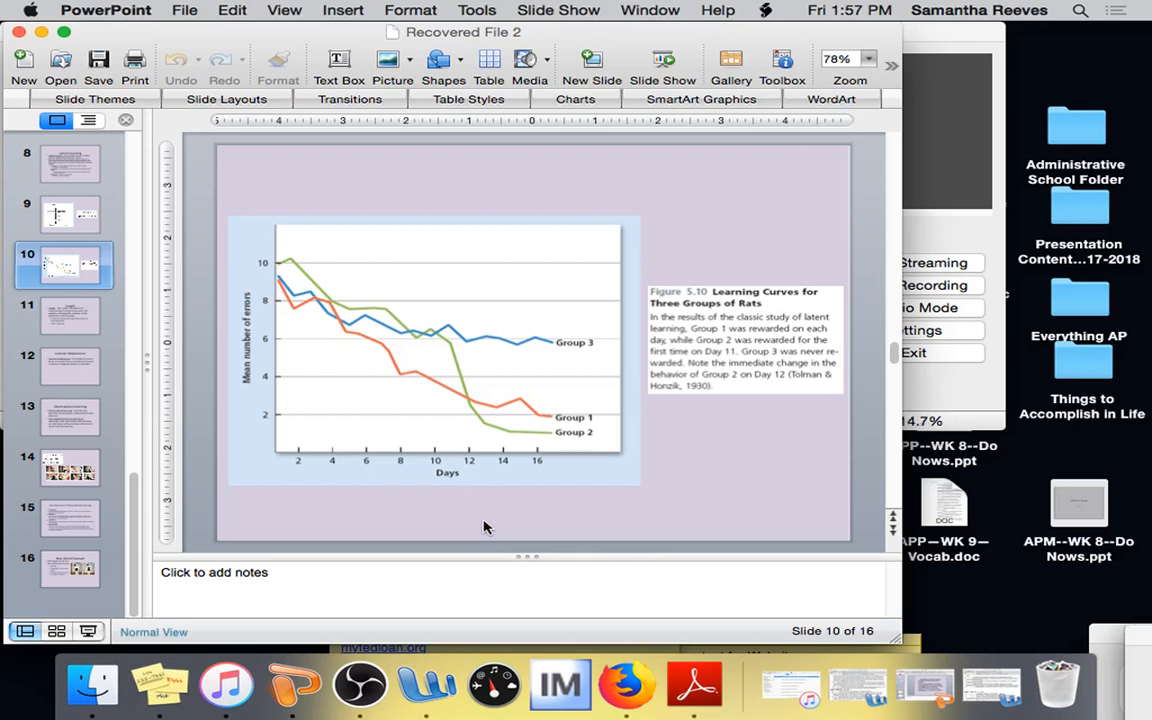
# Page back through Latent Learning to Cognitive Learning Theory, then forward to slide 11, Insight.
pyautogui.press('pagedown')
pyautogui.press('pagedown')
pyautogui.press('pageup')
pyautogui.press('pageup')
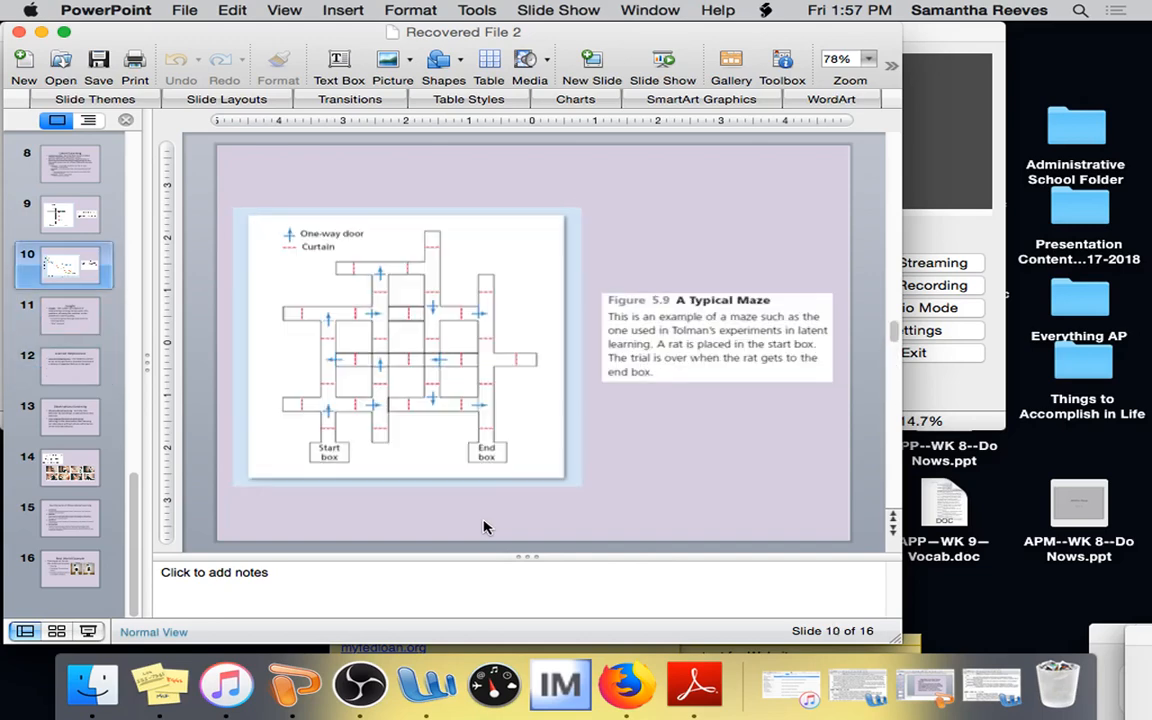
pyautogui.press('pageup')
pyautogui.press('pageup')
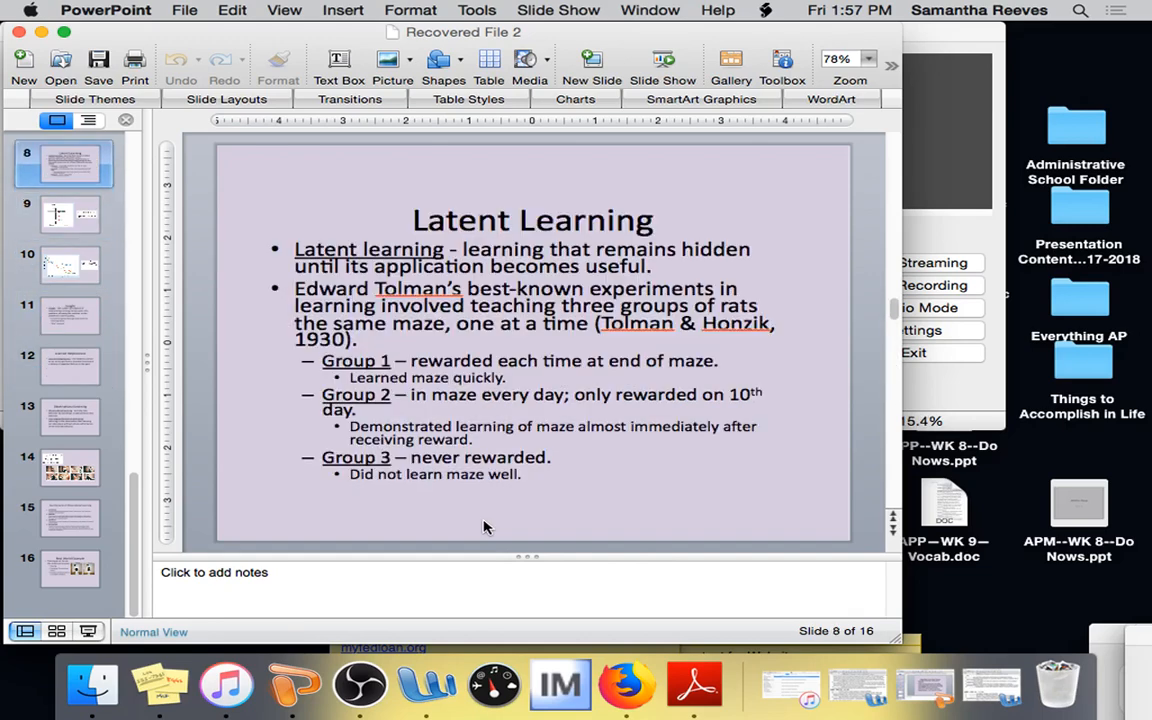
pyautogui.press('pageup')
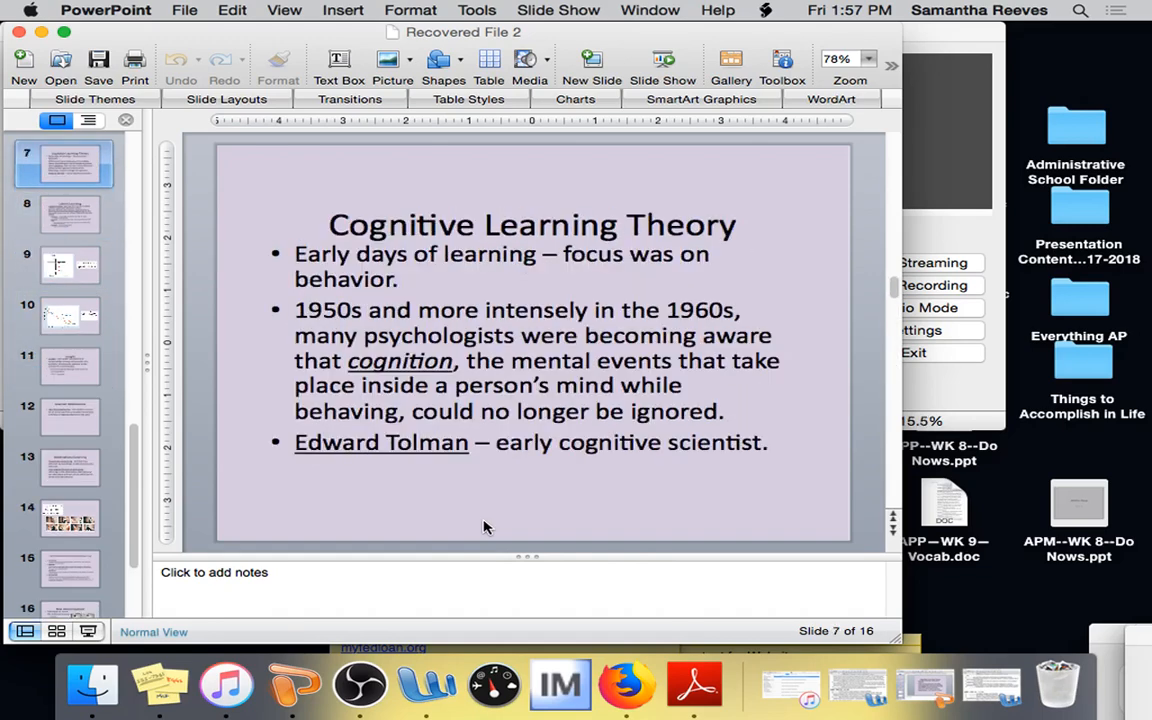
pyautogui.press('pagedown')
pyautogui.press('pagedown')
pyautogui.press('pagedown')
pyautogui.press('pagedown')
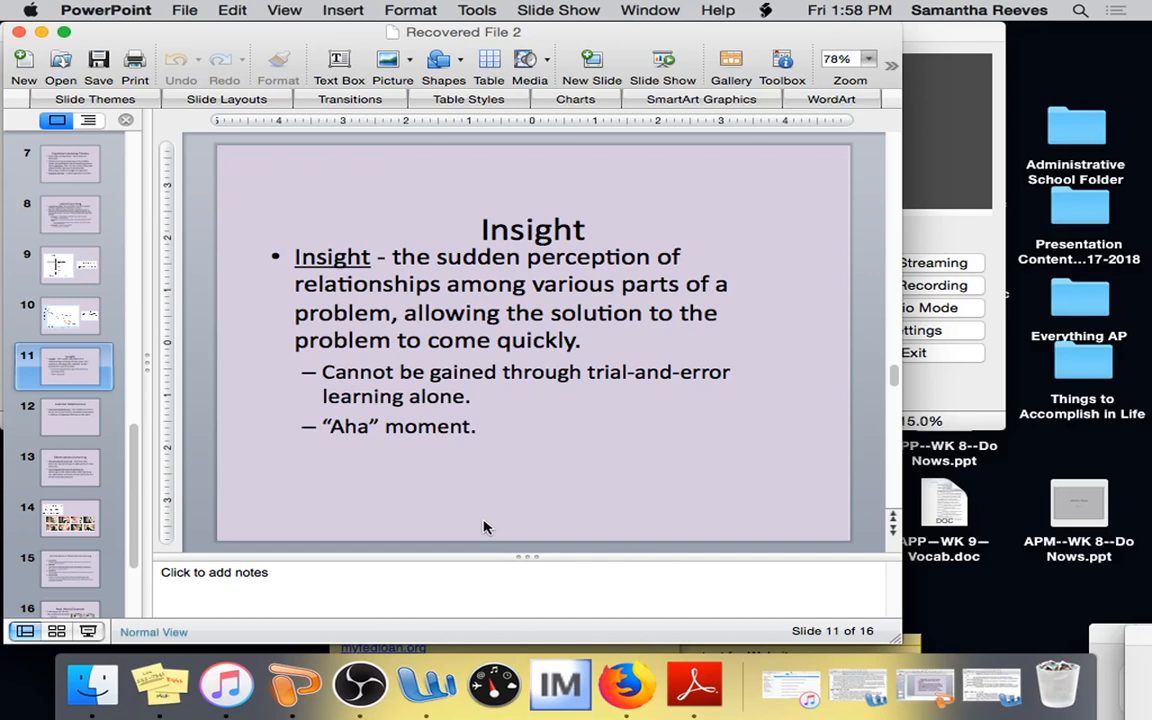
# Step back and forth between Learned Helplessness and Latent Learning, then advance toward Observational Learning.
pyautogui.press('Down')
pyautogui.press('Down')
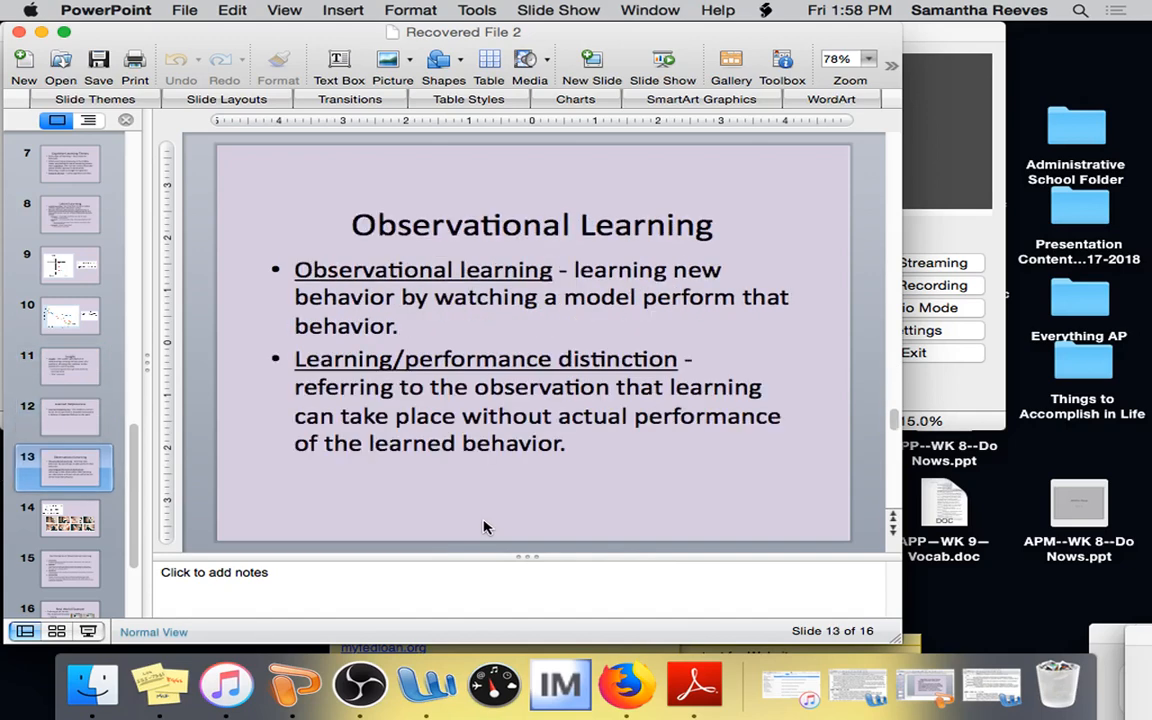
pyautogui.press('Up')
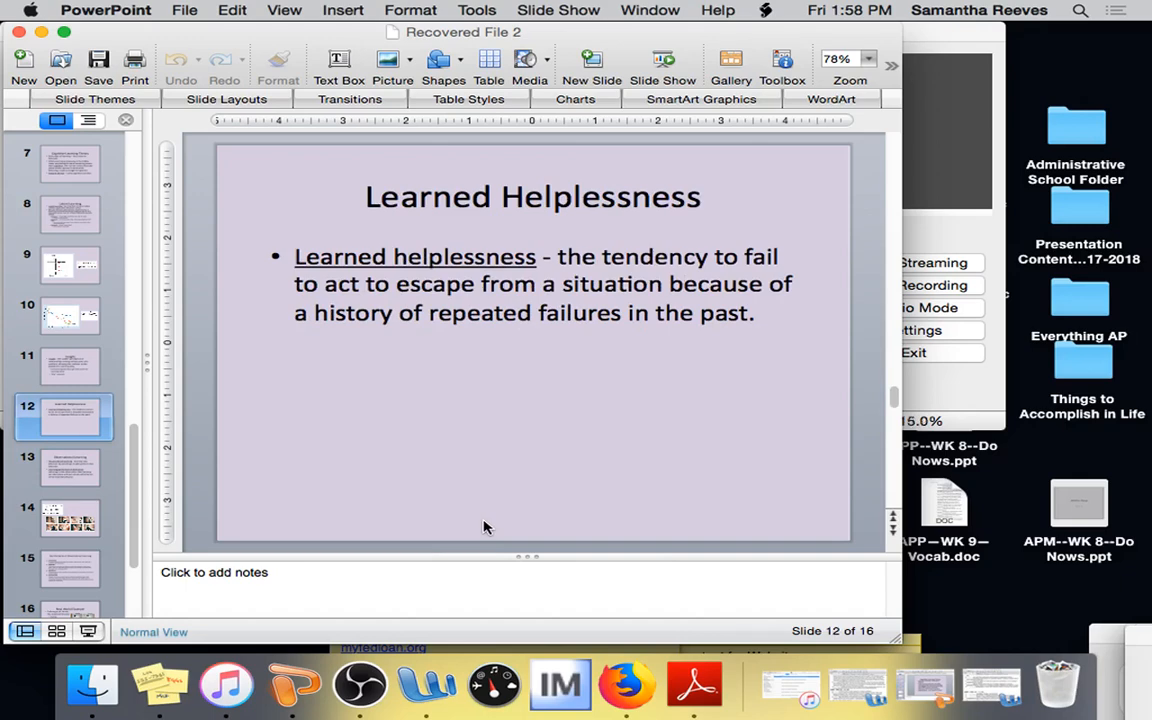
pyautogui.press('Down')
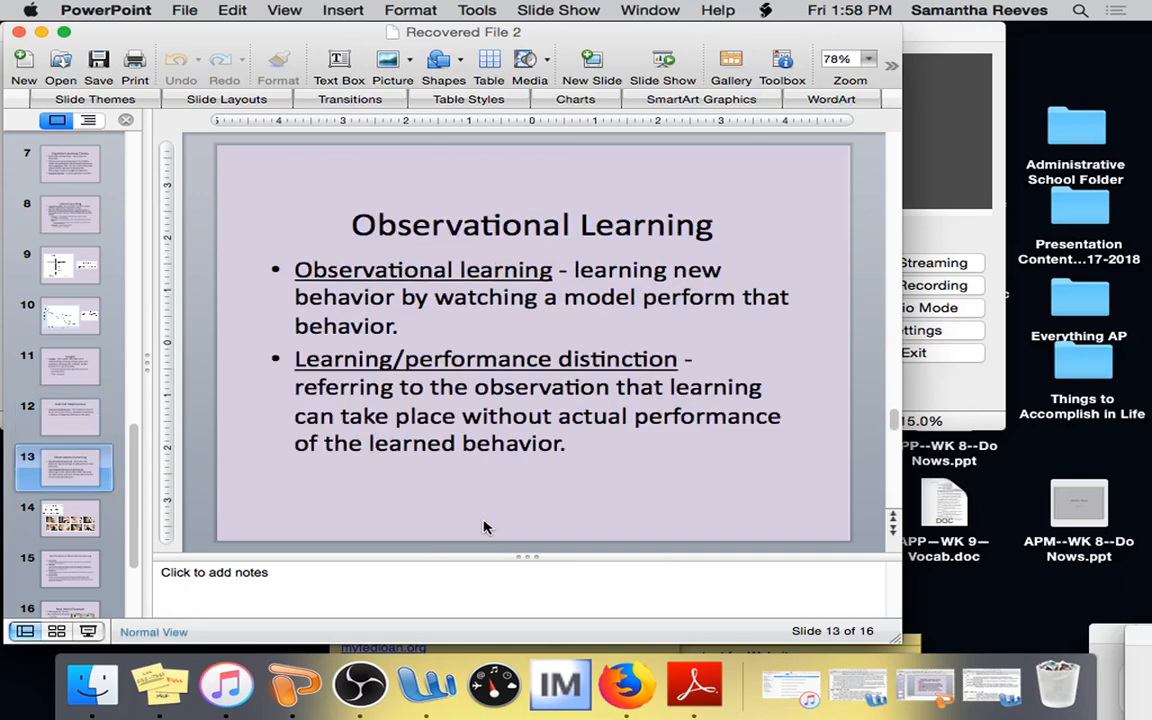
pyautogui.press('Up')
pyautogui.press('Up')
pyautogui.press('Up')
pyautogui.press('Up')
pyautogui.press('Up')
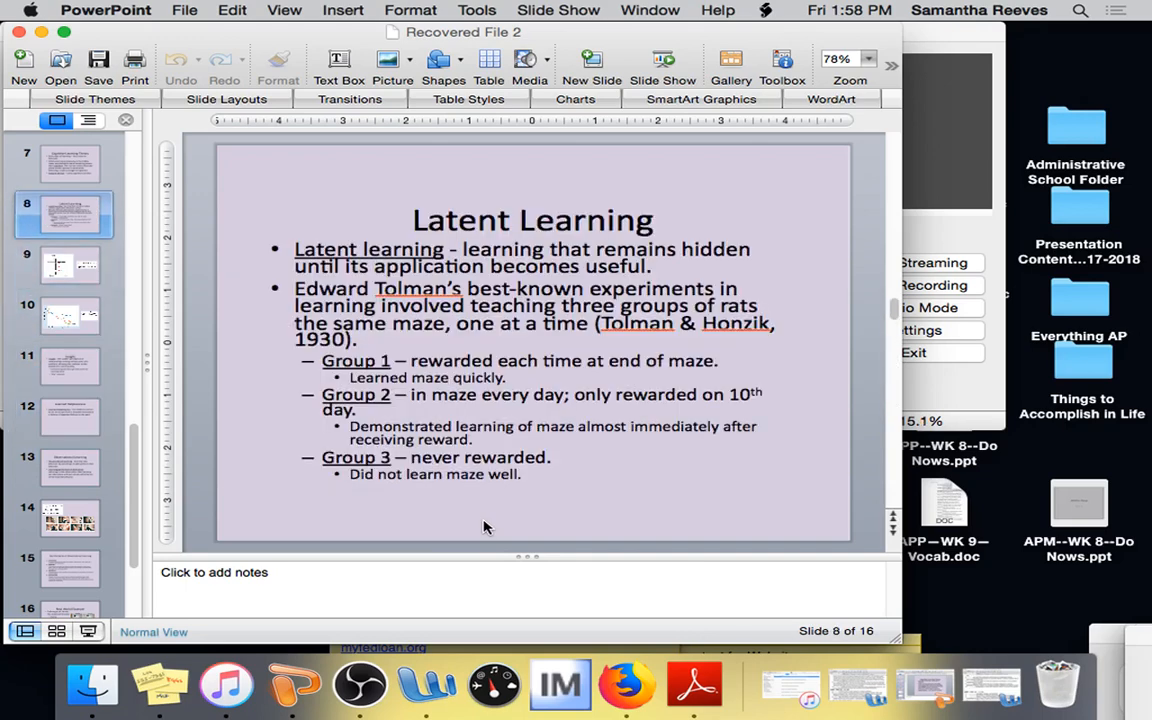
pyautogui.press('Down')
pyautogui.press('Down')
pyautogui.press('Down')
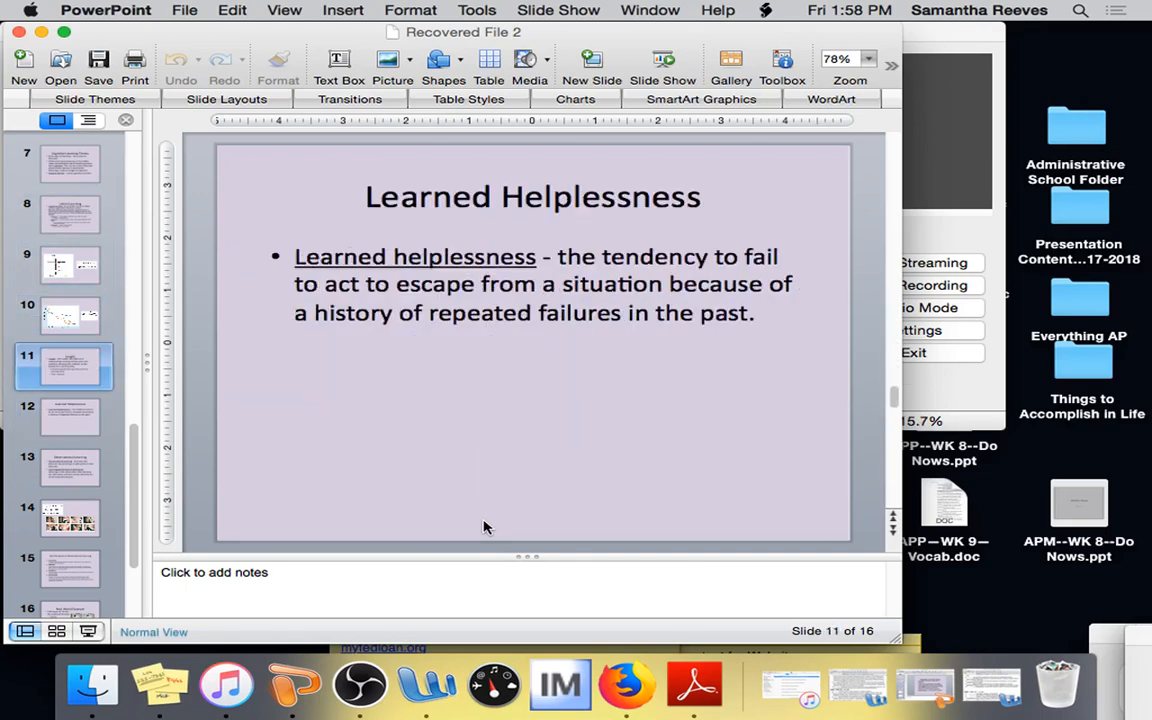
pyautogui.press('Down')
pyautogui.press('Down')
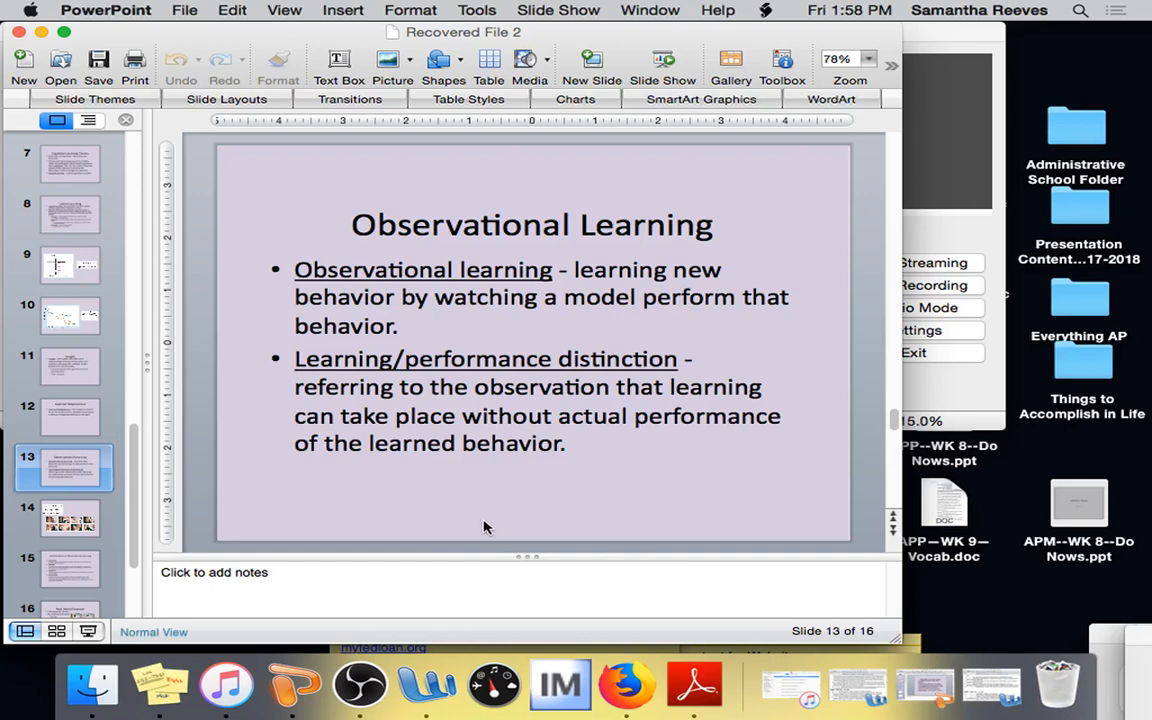
pyautogui.scroll(5, 484, 526)
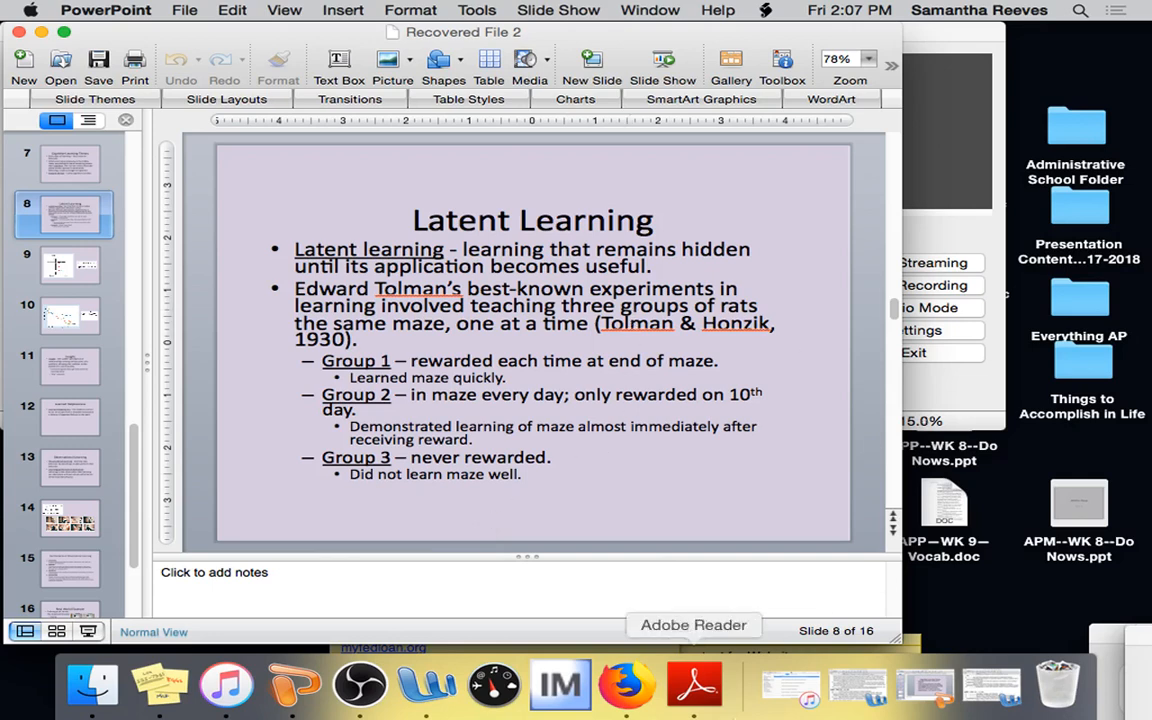
# Minimize the Recovered File 2 cognitive-learning deck window.
pyautogui.click(735, 455)
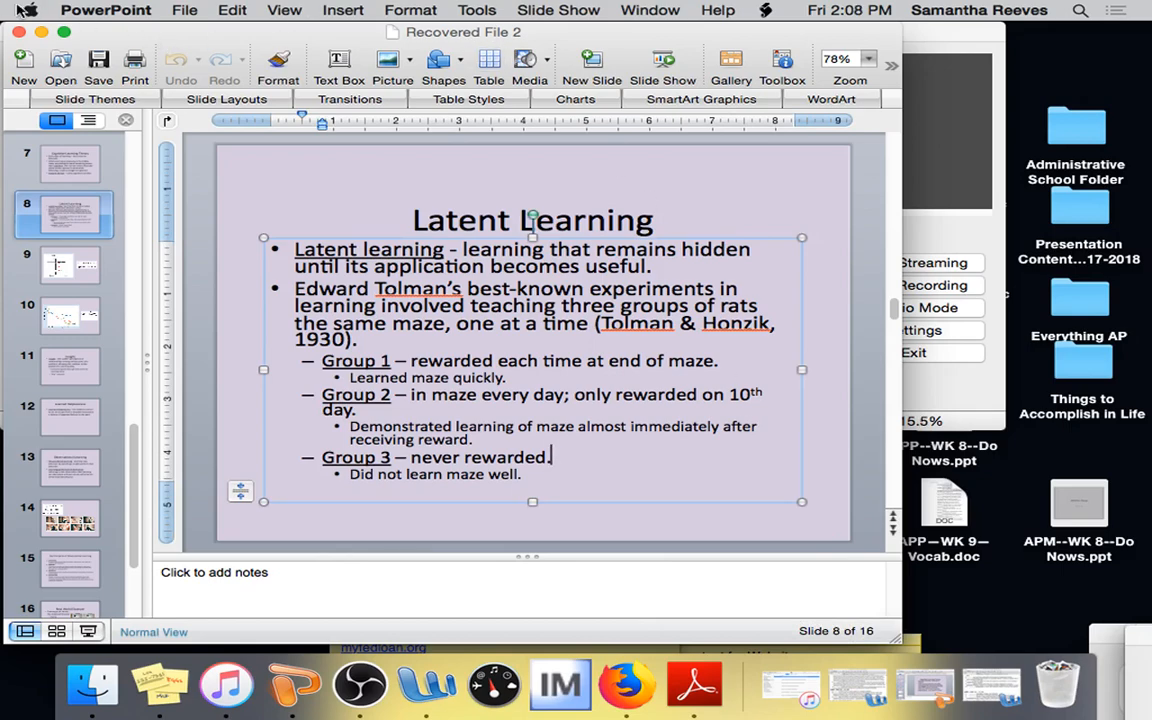
pyautogui.click(44, 36)
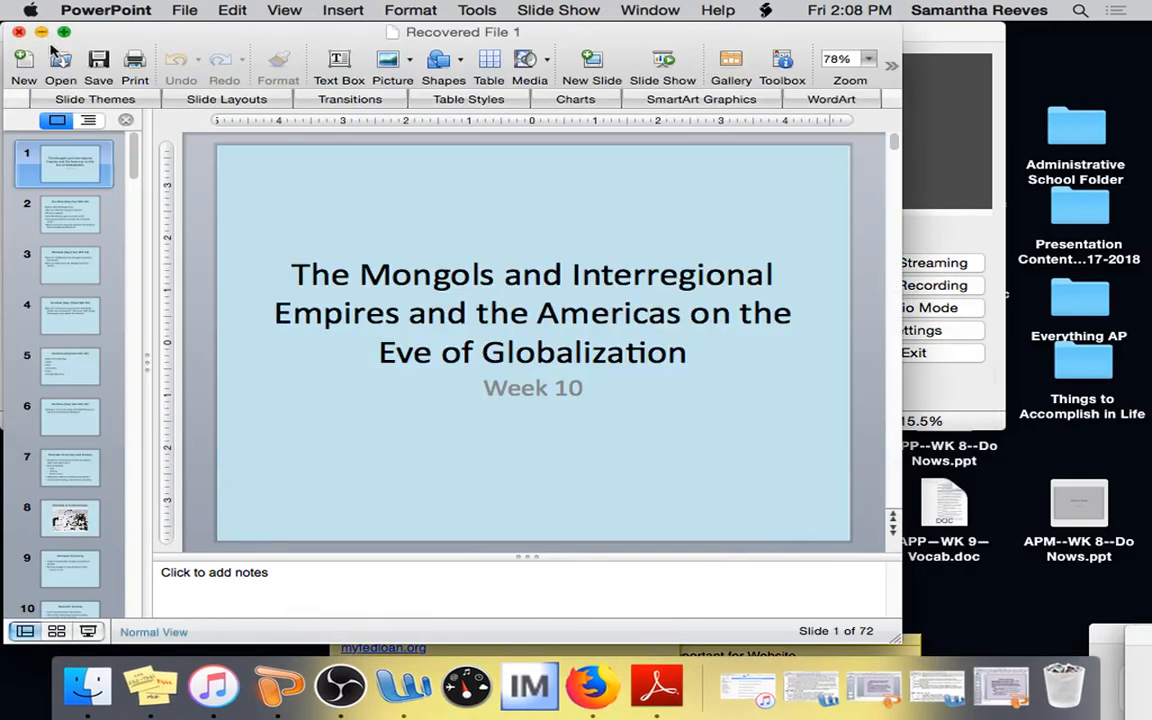
# In the Home Videos list, select the 'Insight learning: Pigeon' video starting from the Pavlov's Dogs row.
pyautogui.click(214, 685)
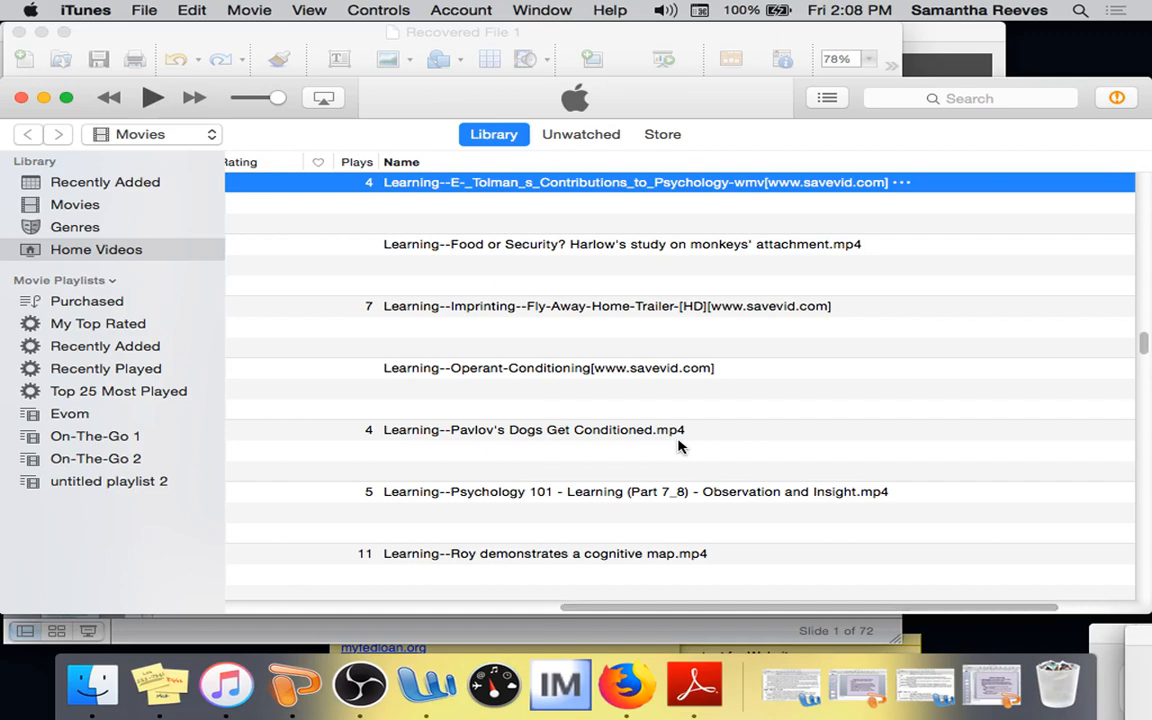
pyautogui.click(533, 431)
pyautogui.press('Up')
pyautogui.press('Up')
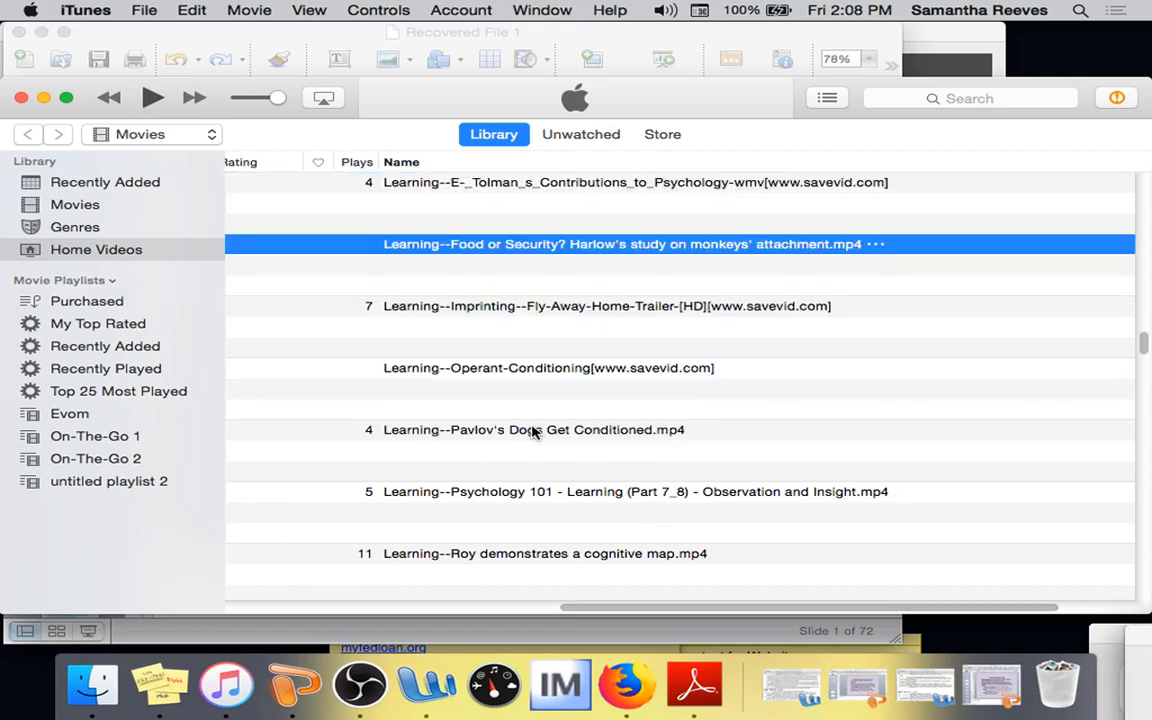
pyautogui.press('Up')
pyautogui.press('Up')
pyautogui.press('Up')
pyautogui.press('Up')
pyautogui.press('Up')
pyautogui.press('Up')
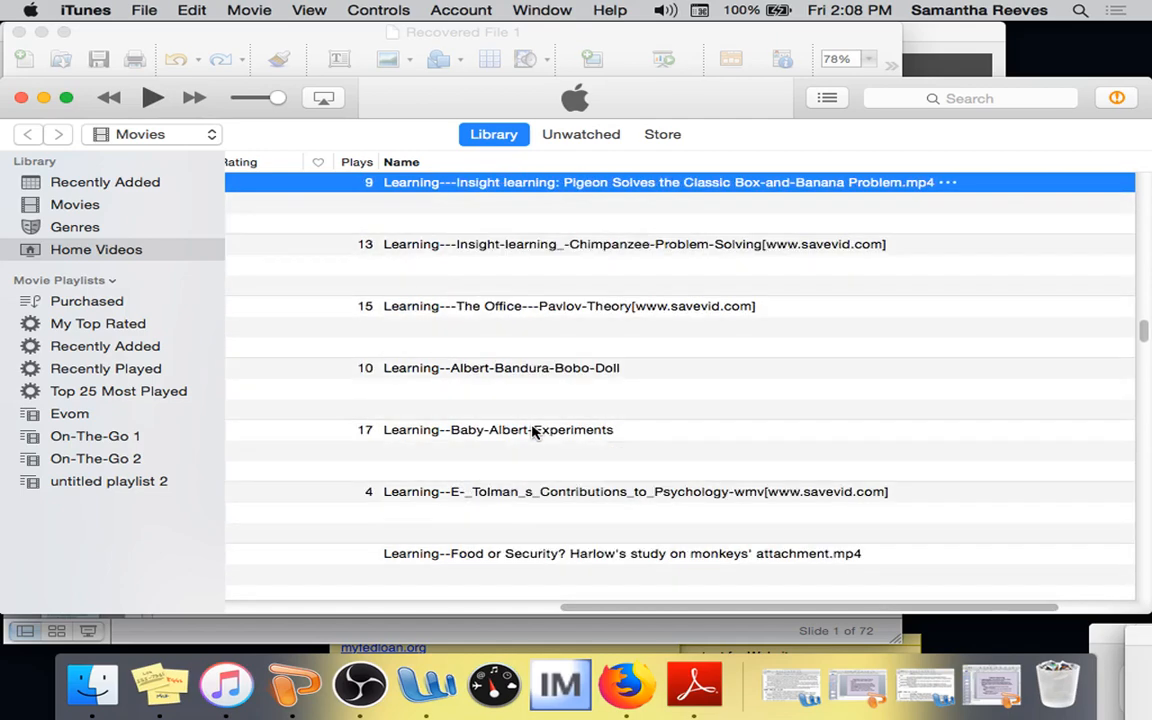
pyautogui.press('Up')
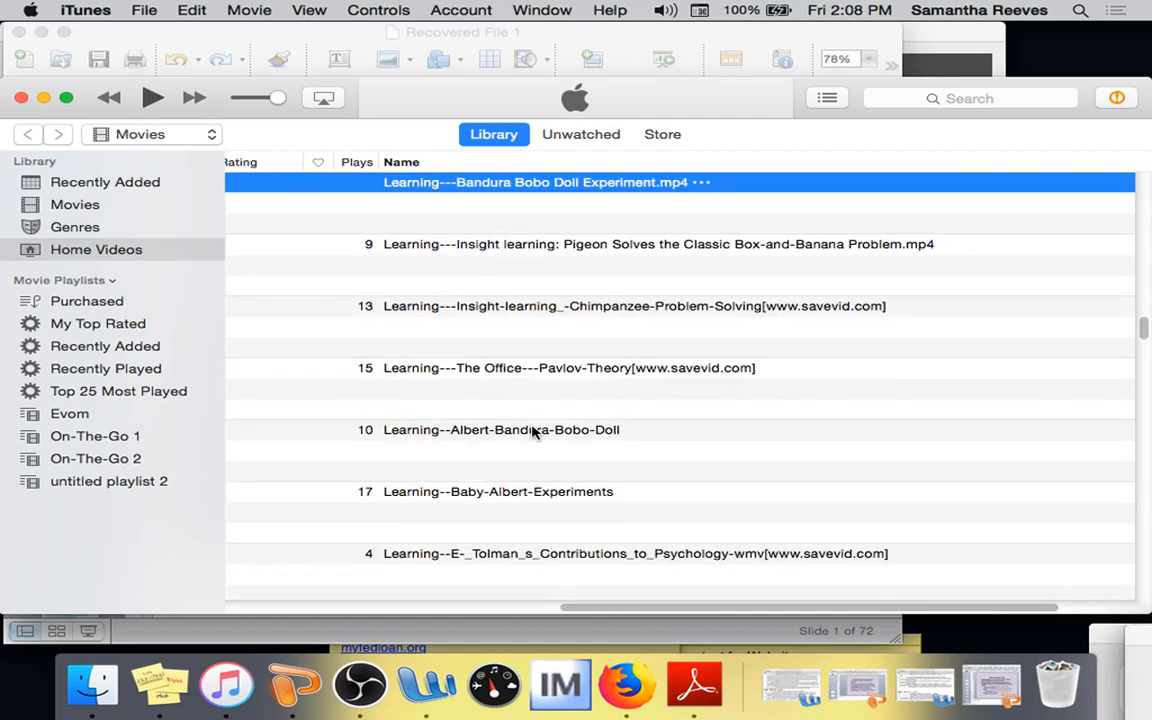
pyautogui.press('Down')
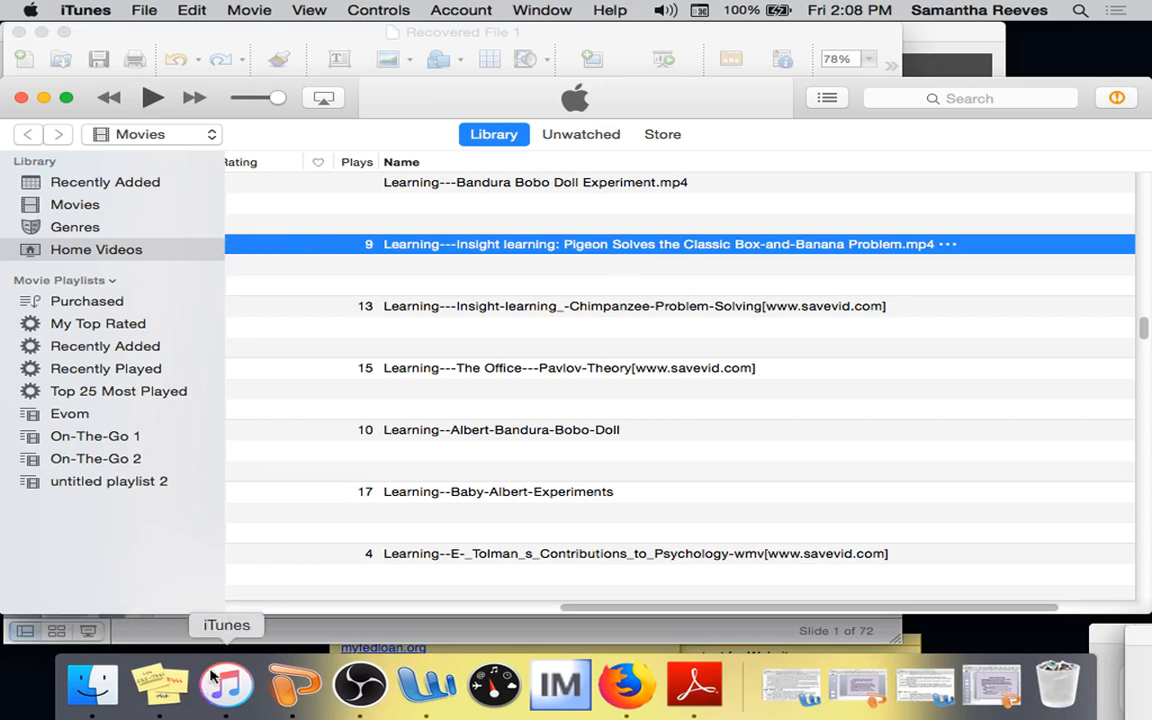
# Minimize Recovered File 1, restore Recovered File 2 and go to slide 4, the Do Now slide.
pyautogui.click(200, 622)
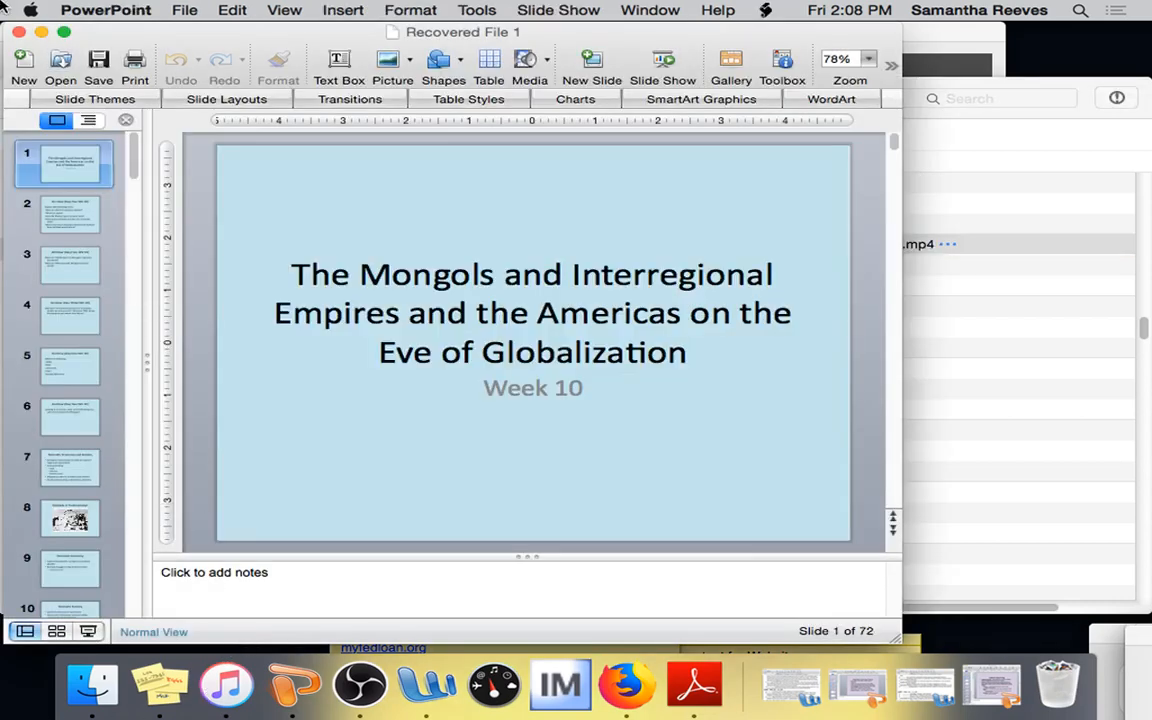
pyautogui.click(45, 36)
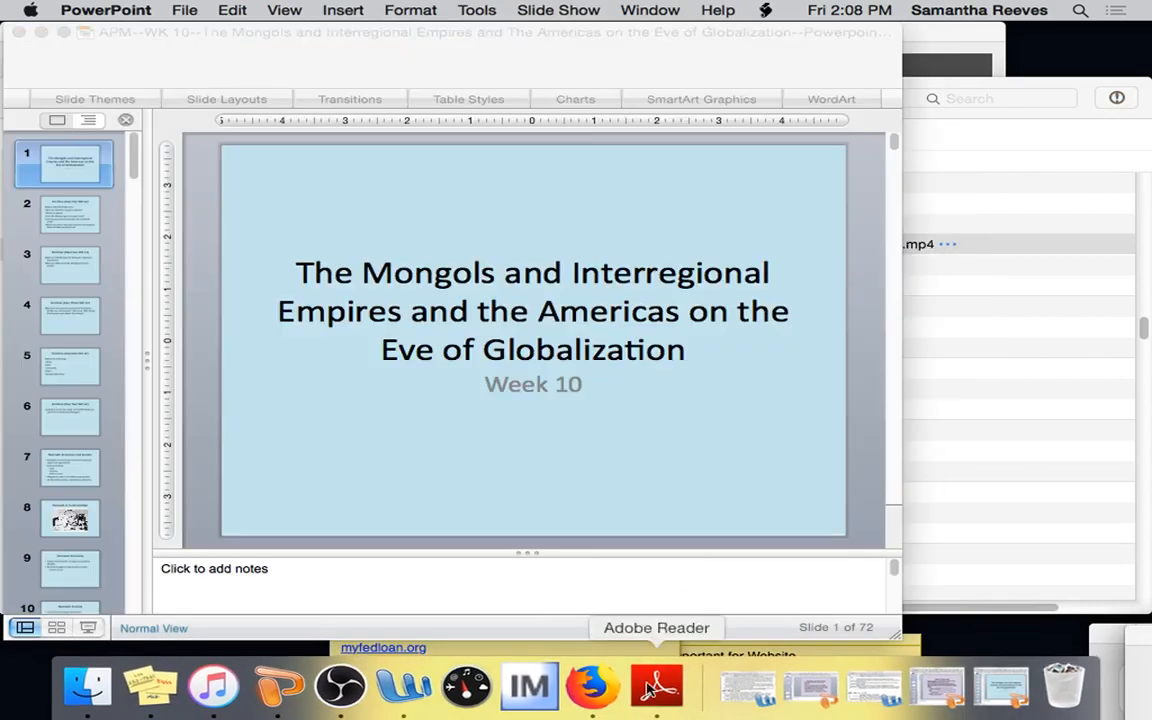
pyautogui.click(928, 695)
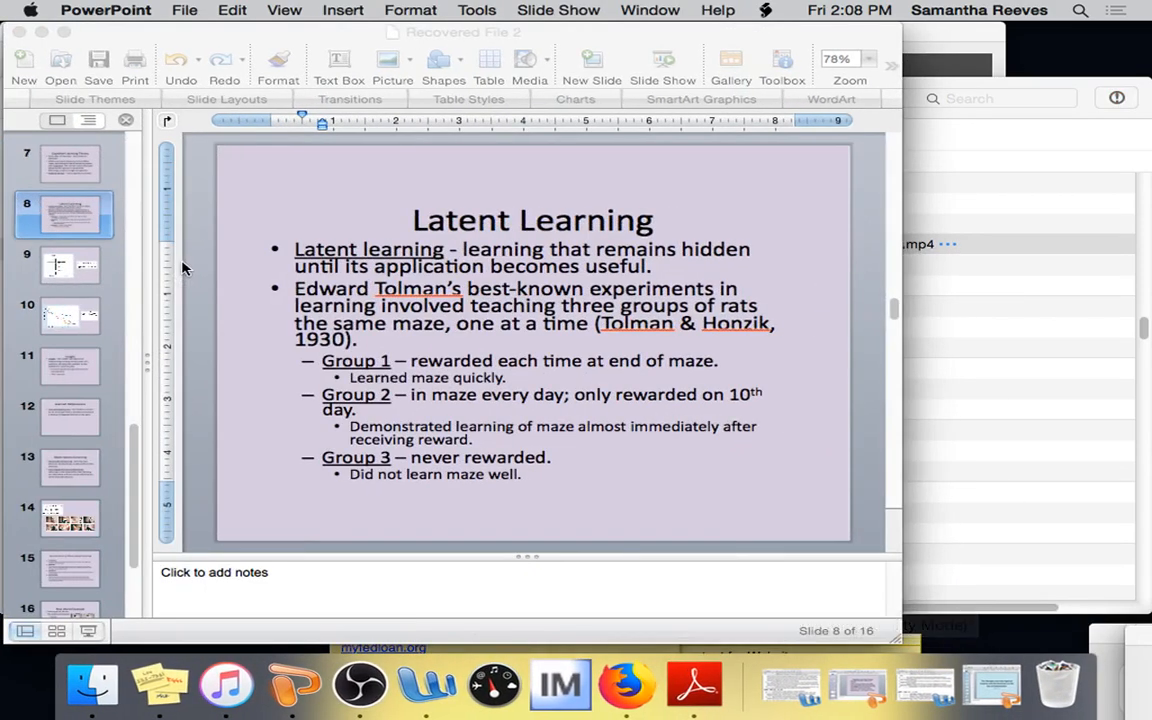
pyautogui.click(58, 180)
pyautogui.scroll(3, 58, 193)
pyautogui.click(58, 165)
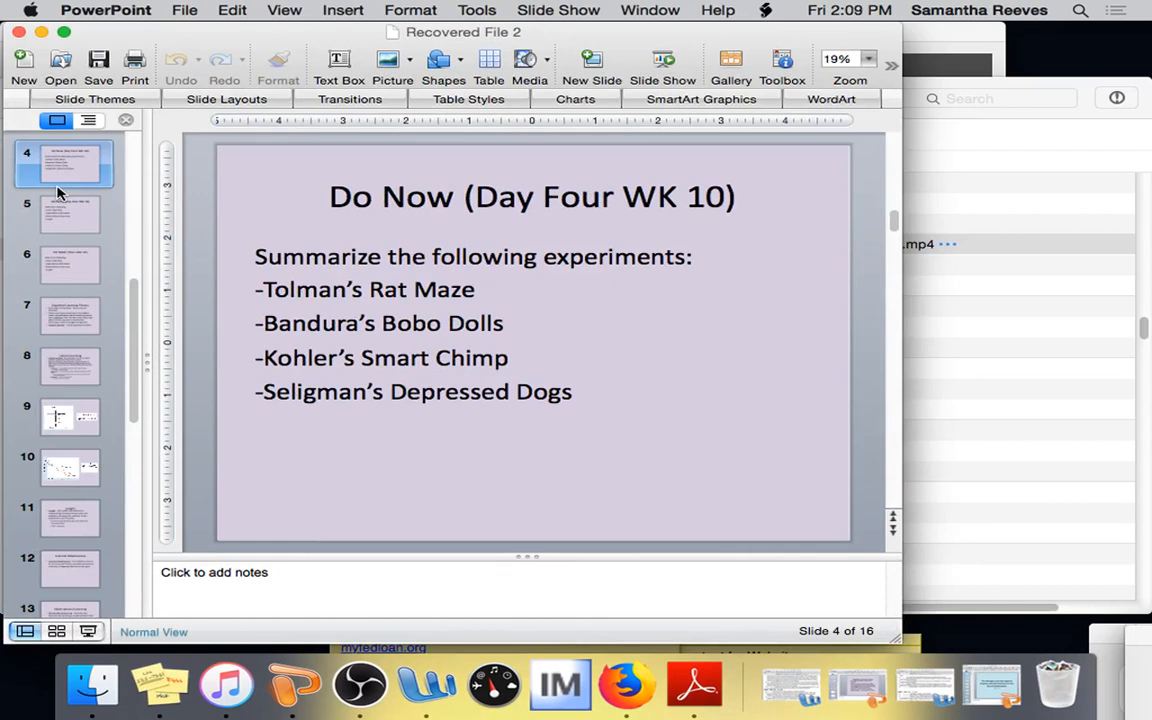
# Play the 'Insight learning: Pigeon Solves the Classic Box-and-Banana Problem' video from iTunes.
pyautogui.click(998, 92)
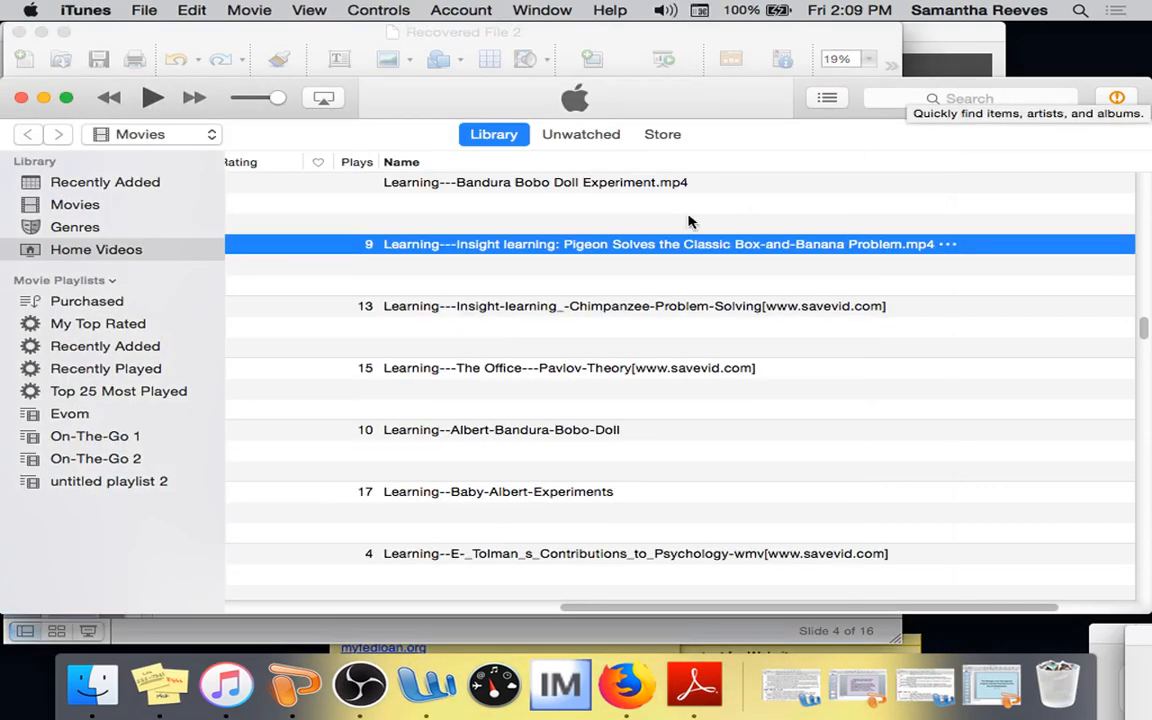
pyautogui.doubleClick(645, 248)
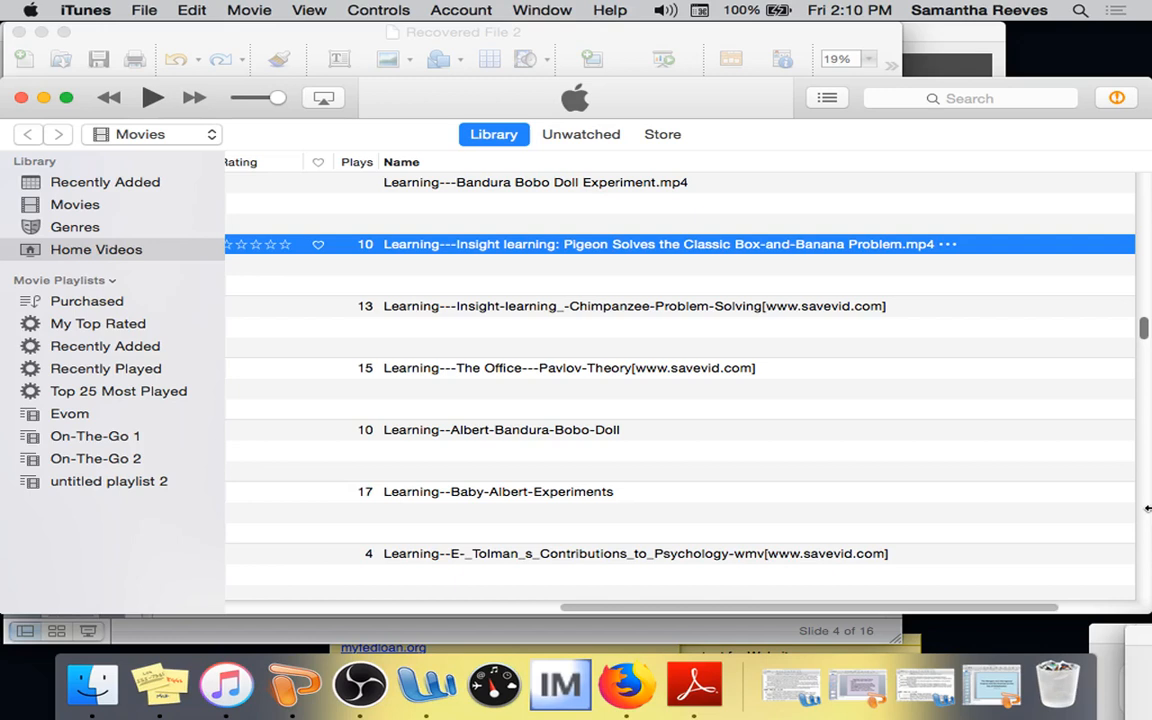
pyautogui.moveTo(640, 306)
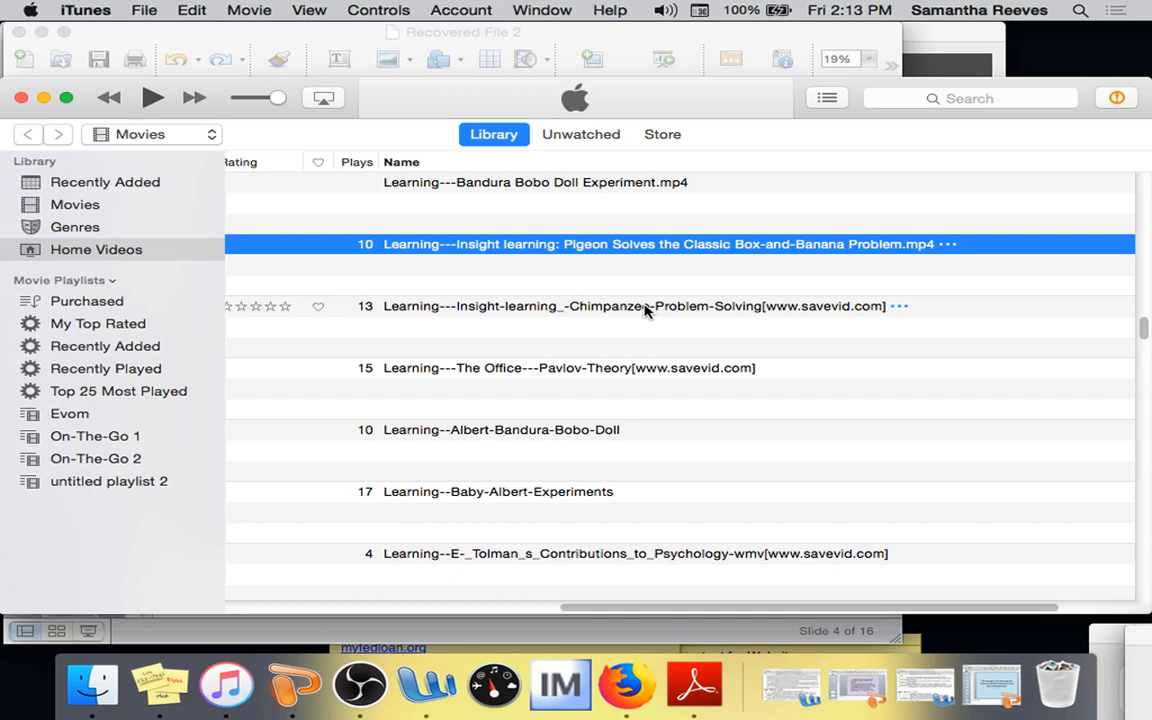
# Play the Chimpanzee-Problem-Solving video and pause it.
pyautogui.doubleClick(645, 311)
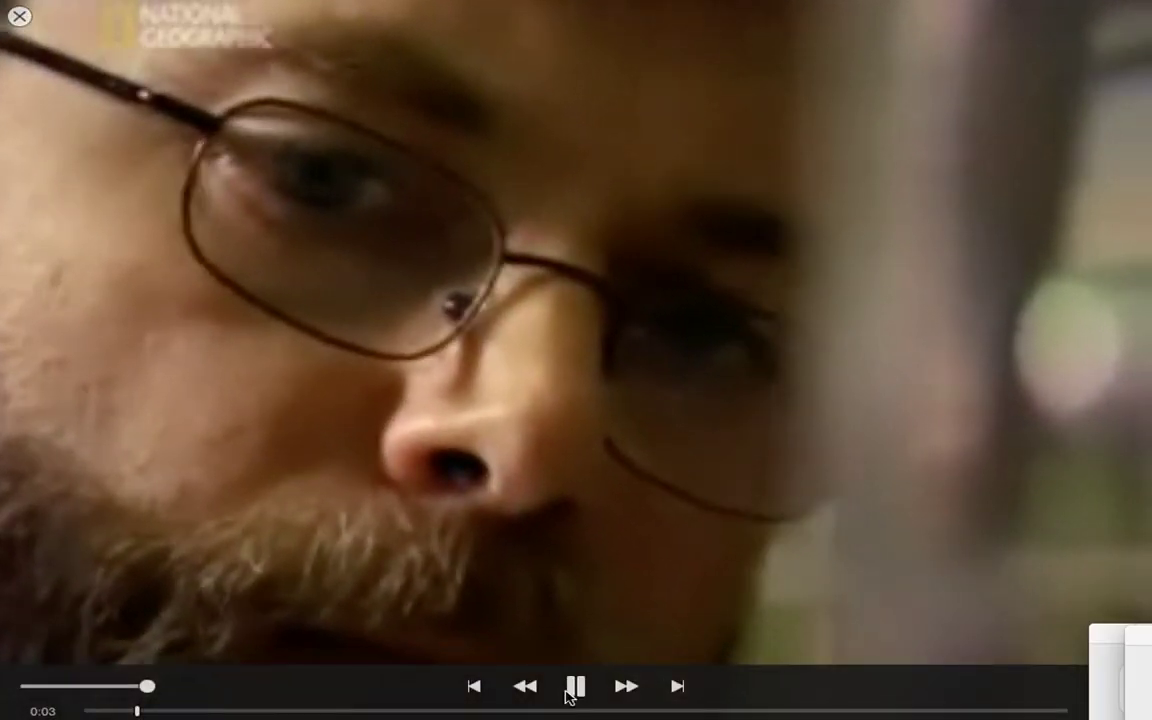
pyautogui.click(575, 686)
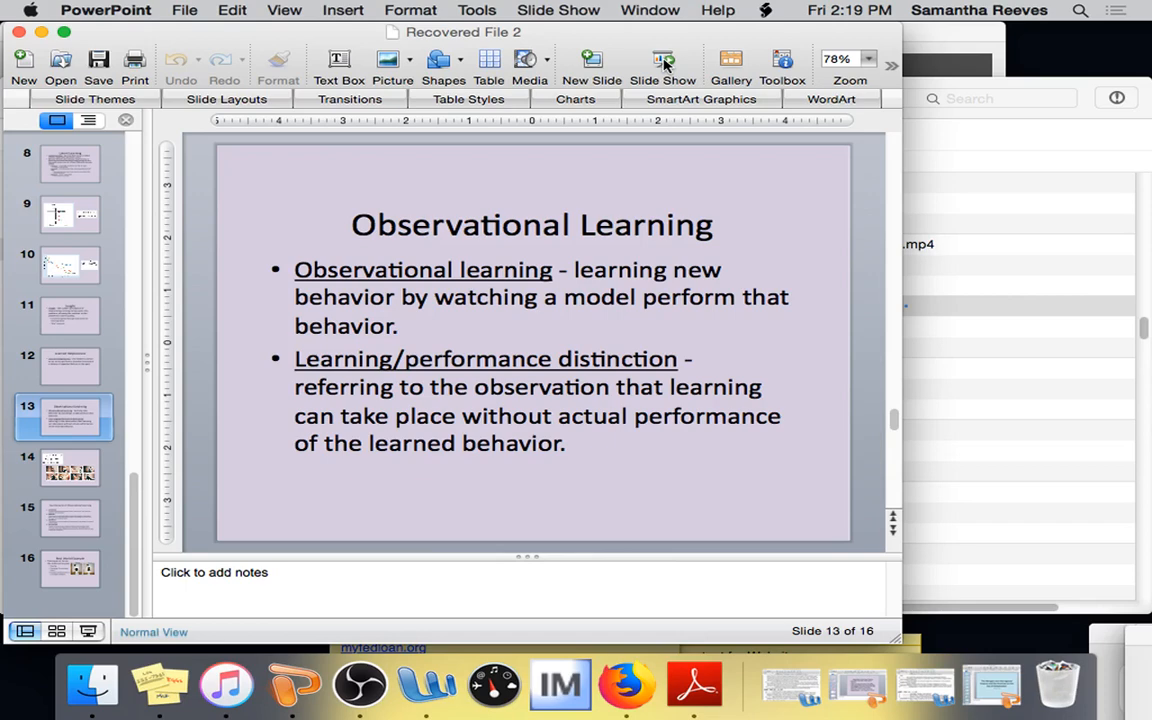
# Play the Learning--Albert-Bandura-Bobo-Doll video from the iTunes Home Videos list.
pyautogui.click(1040, 318)
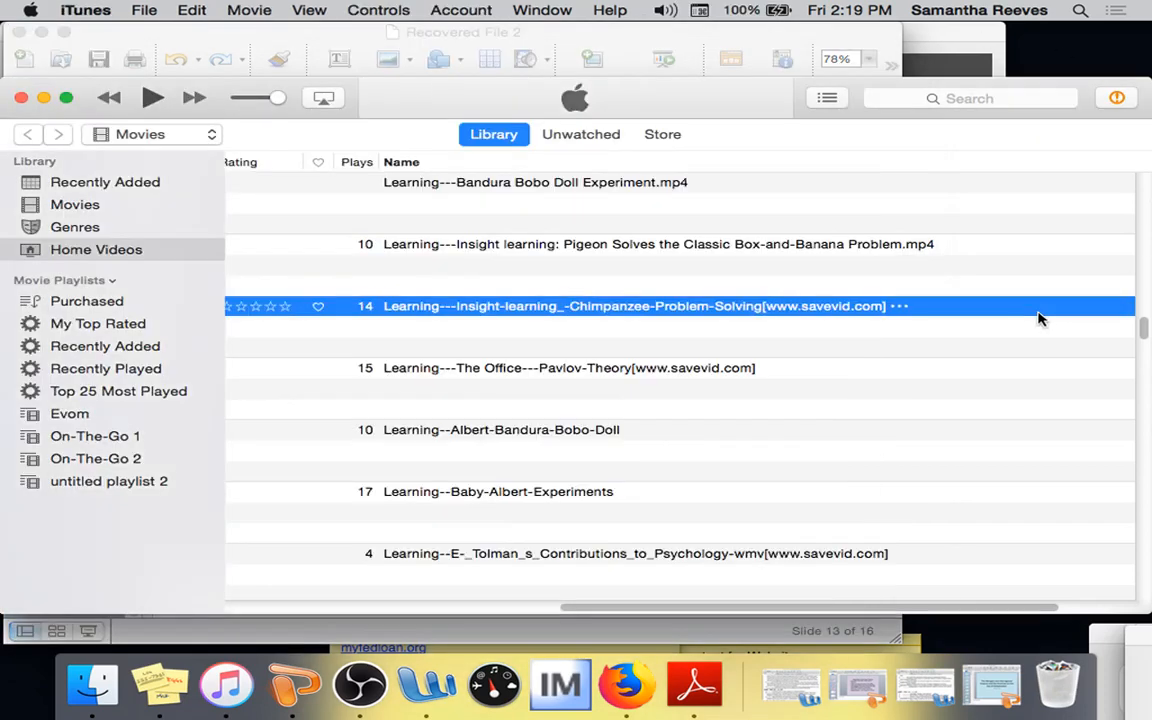
pyautogui.moveTo(620, 432)
pyautogui.doubleClick(620, 437)
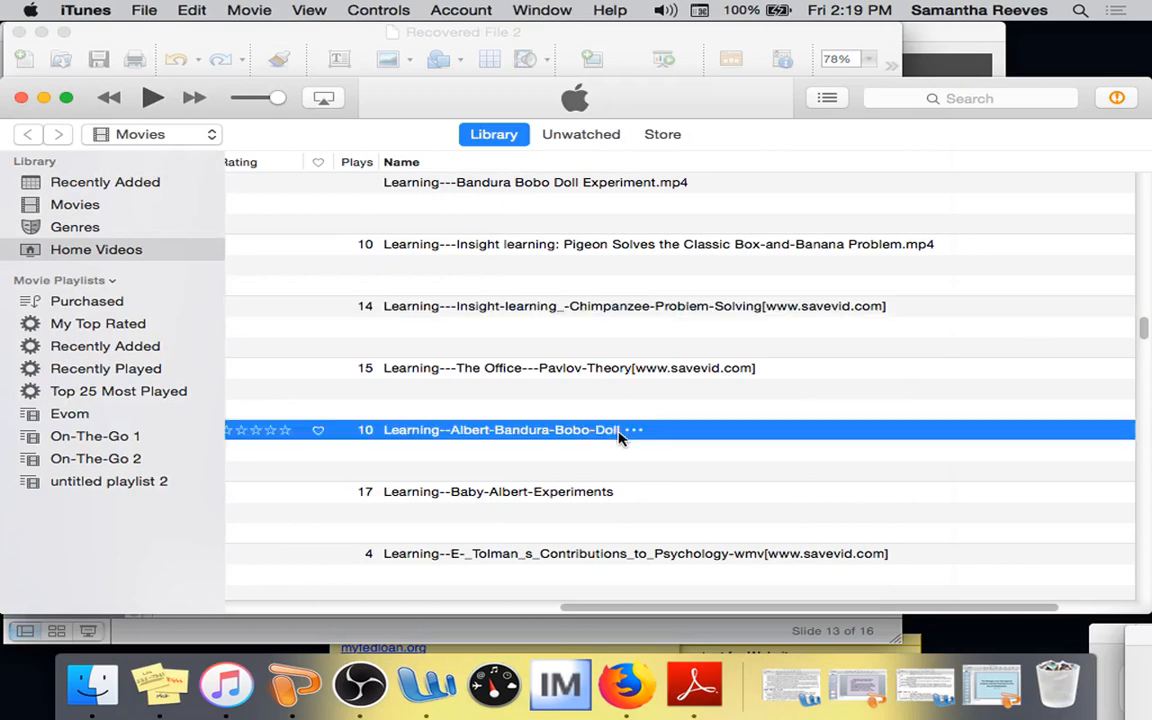
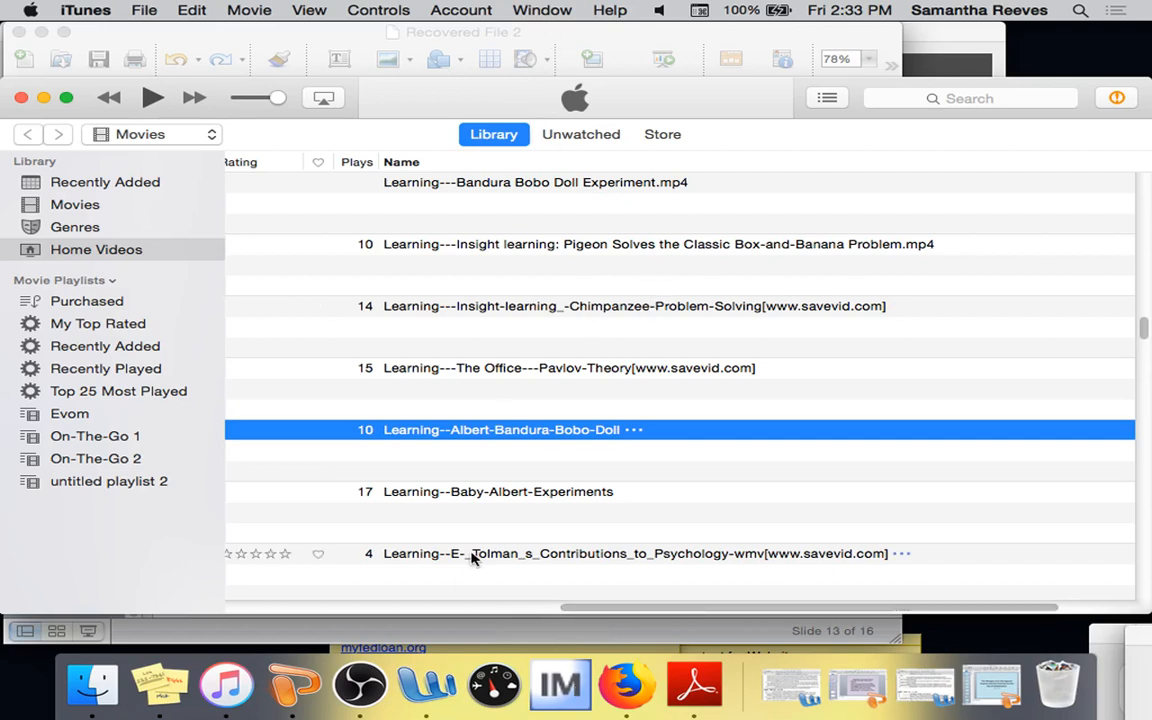
# Bring the OBS Studio recording controls in front of the iTunes video library.
pyautogui.click(360, 685)
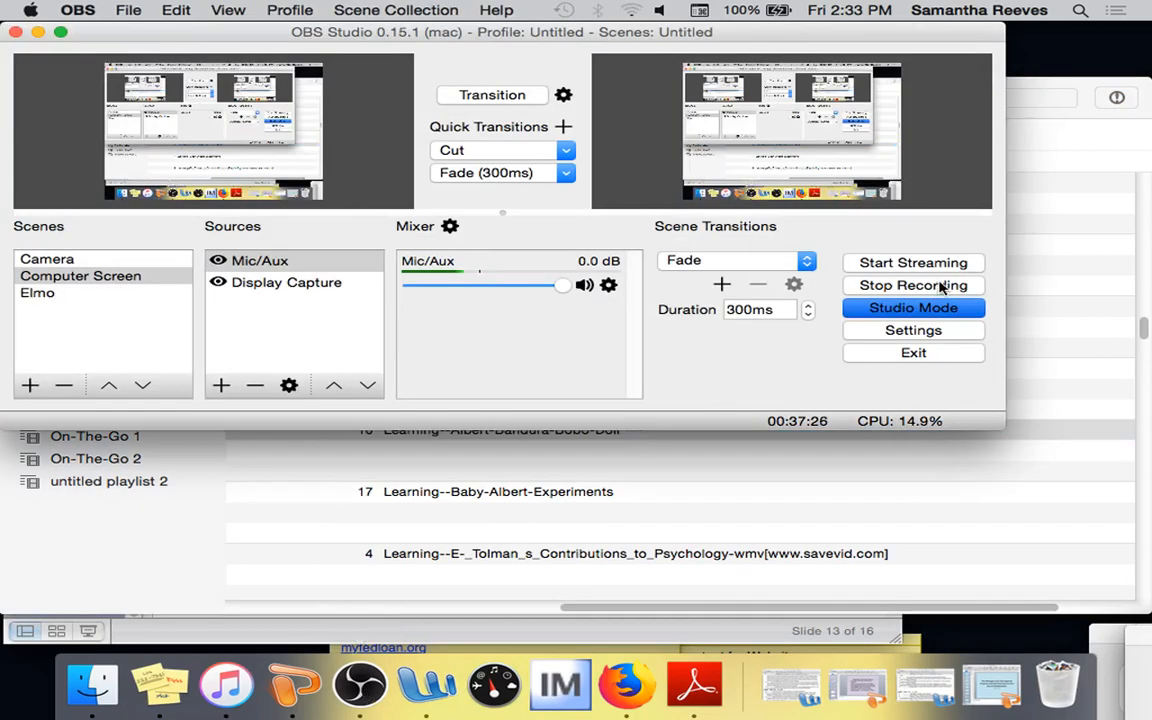